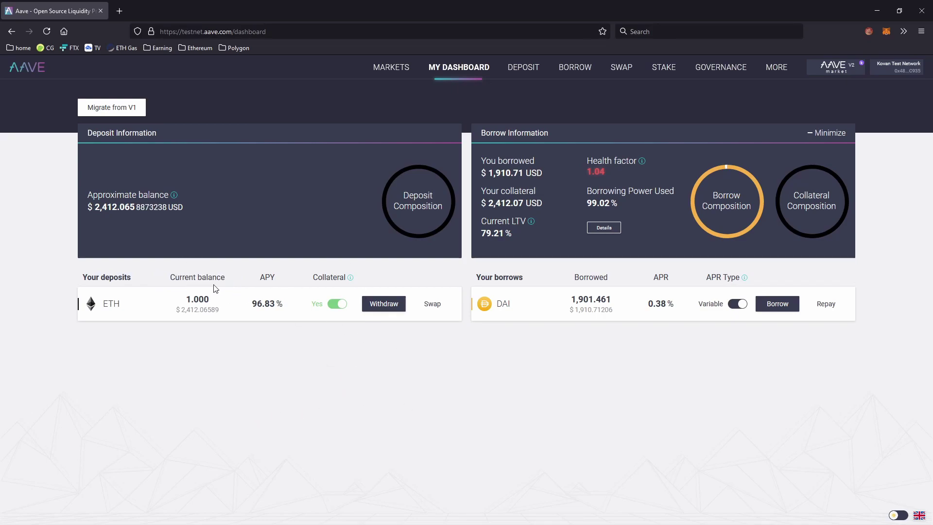
Step: Inspect the ETH balance and its APY on the Aave My Dashboard page
{"action": "mouse_move", "coordinate": [201, 300]}
{"action": "mouse_move", "coordinate": [270, 305]}
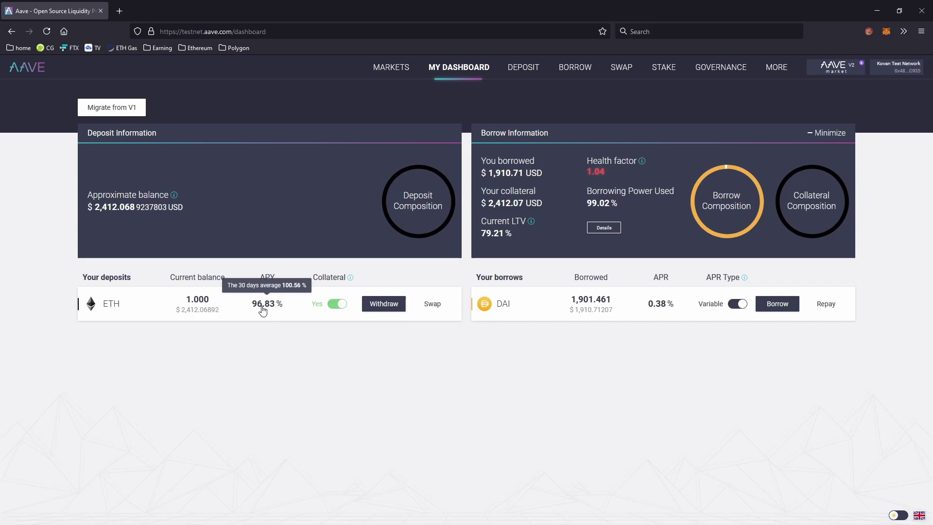
Step: Show the MetaMask account details, then browse the list of Aave lending markets
{"action": "left_click", "coordinate": [884, 33]}
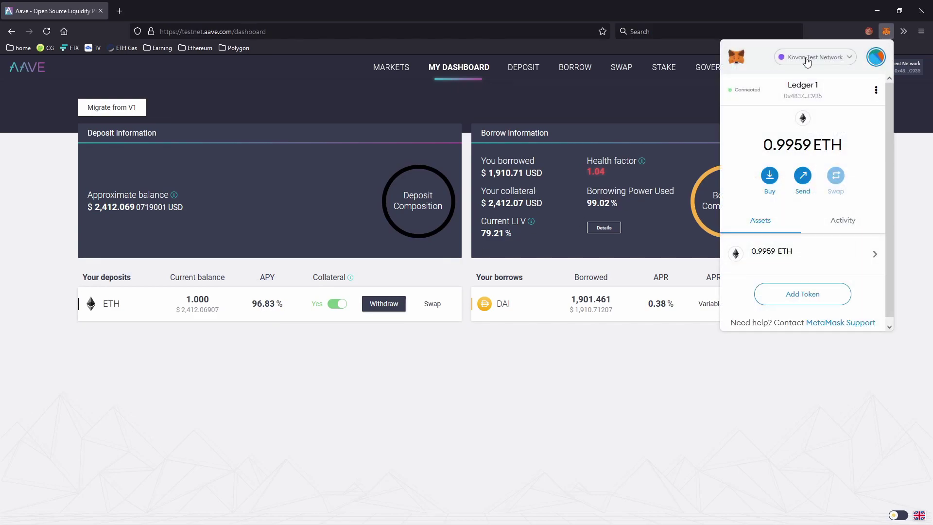
{"action": "left_click", "coordinate": [477, 376]}
{"action": "scroll", "coordinate": [684, 261], "scroll_direction": "down", "scroll_amount": 10}
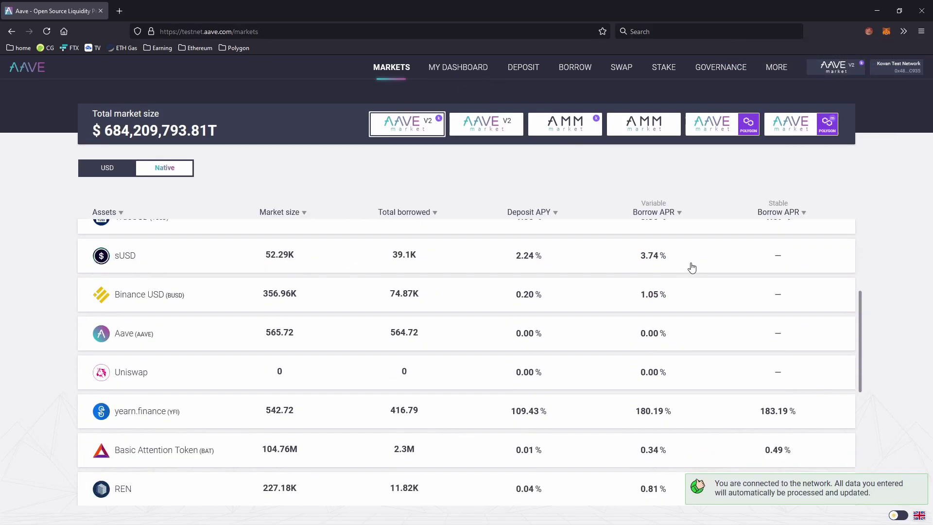
{"action": "scroll", "coordinate": [557, 362], "scroll_direction": "up", "scroll_amount": 10}
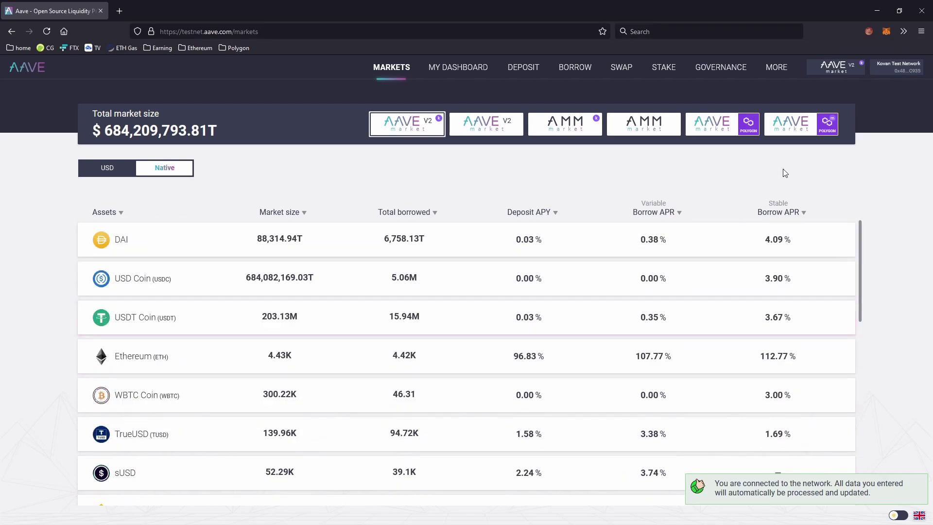
Step: Review the Polygon Aave market's asset rates, then minimize the browser to reveal calc.xlsx
{"action": "left_click", "coordinate": [727, 128]}
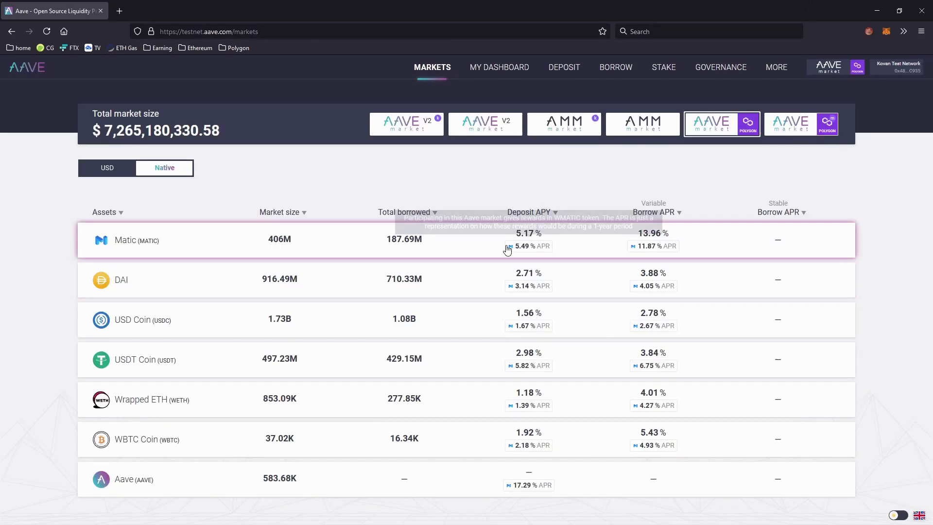
{"action": "mouse_move", "coordinate": [661, 354]}
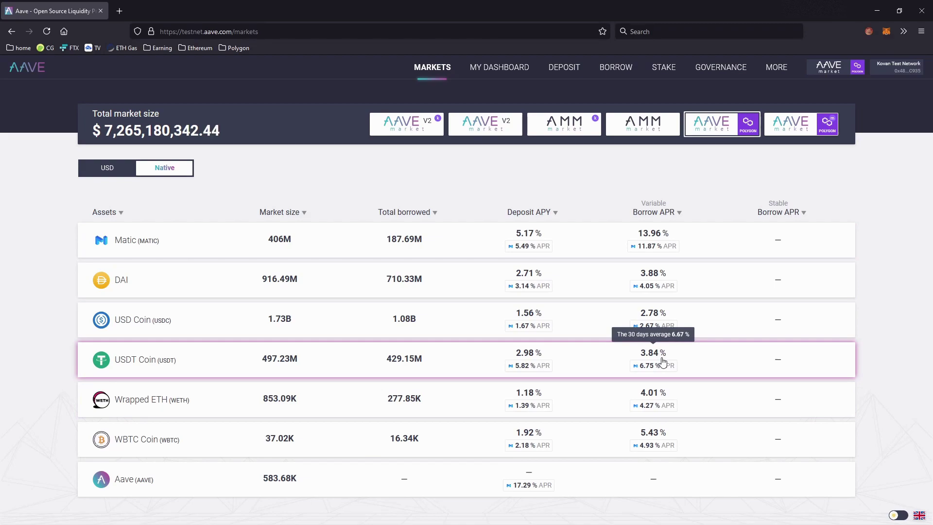
{"action": "left_click", "coordinate": [877, 11]}
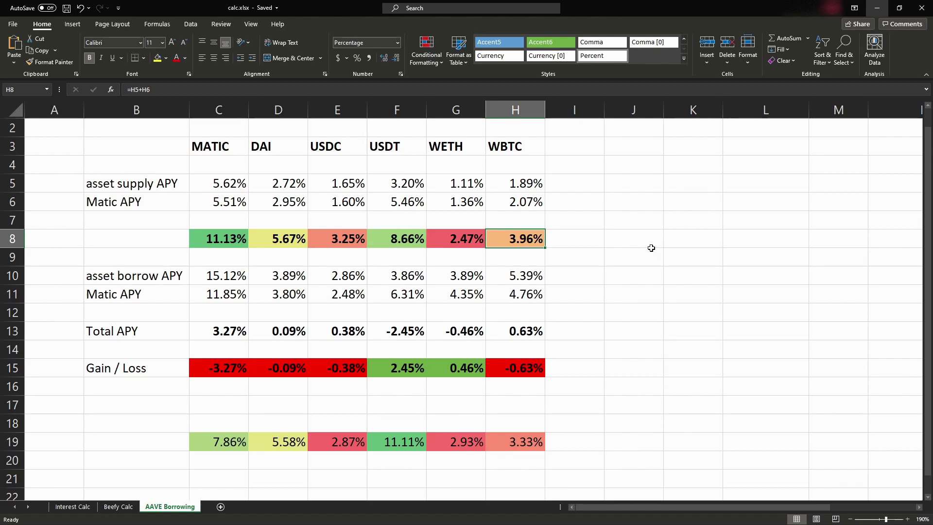
{"action": "left_click_drag", "start_coordinate": [221, 146], "coordinate": [519, 146]}
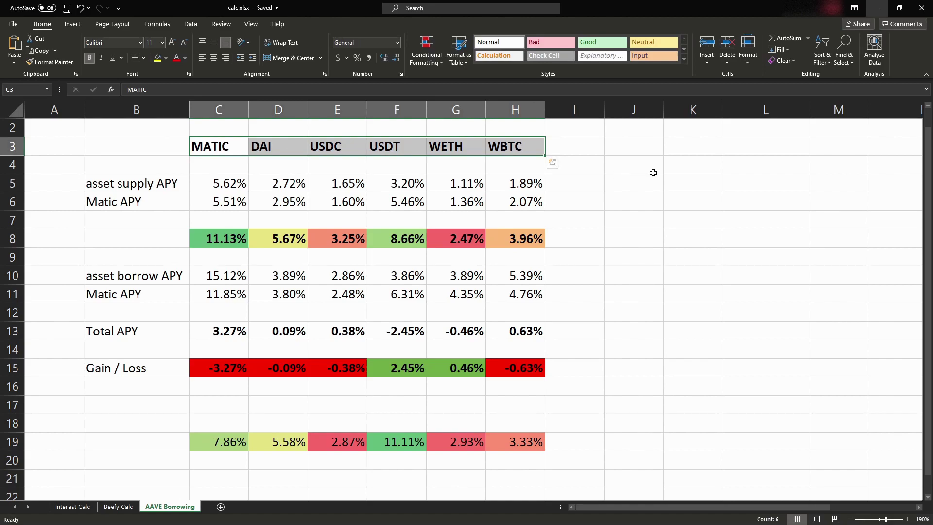
{"action": "left_click", "coordinate": [616, 221]}
{"action": "left_click_drag", "start_coordinate": [148, 184], "coordinate": [516, 184]}
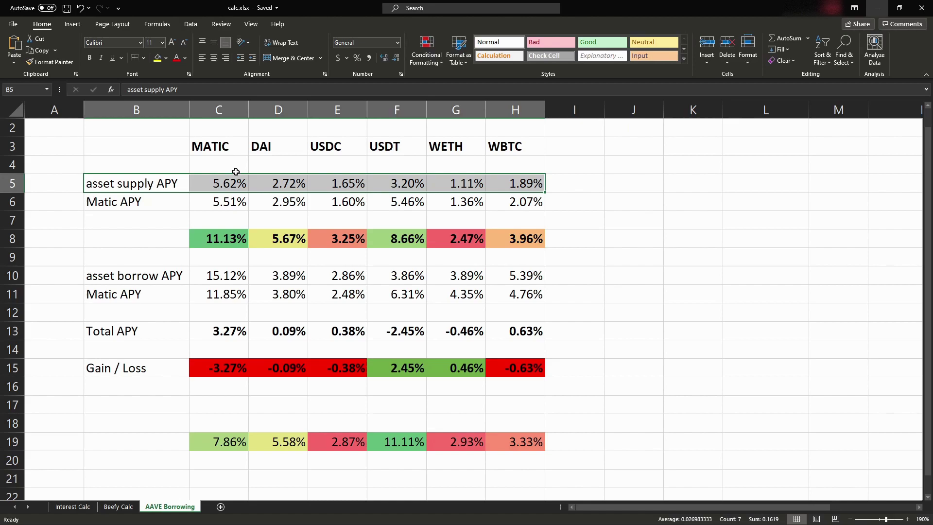
{"action": "left_click_drag", "start_coordinate": [135, 203], "coordinate": [523, 204]}
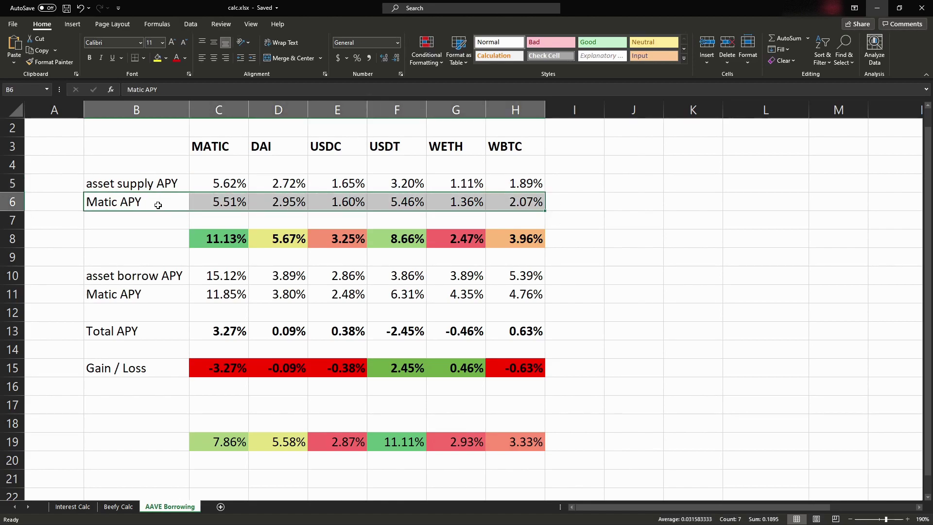
{"action": "left_click_drag", "start_coordinate": [214, 236], "coordinate": [539, 240]}
{"action": "left_click", "coordinate": [457, 184]}
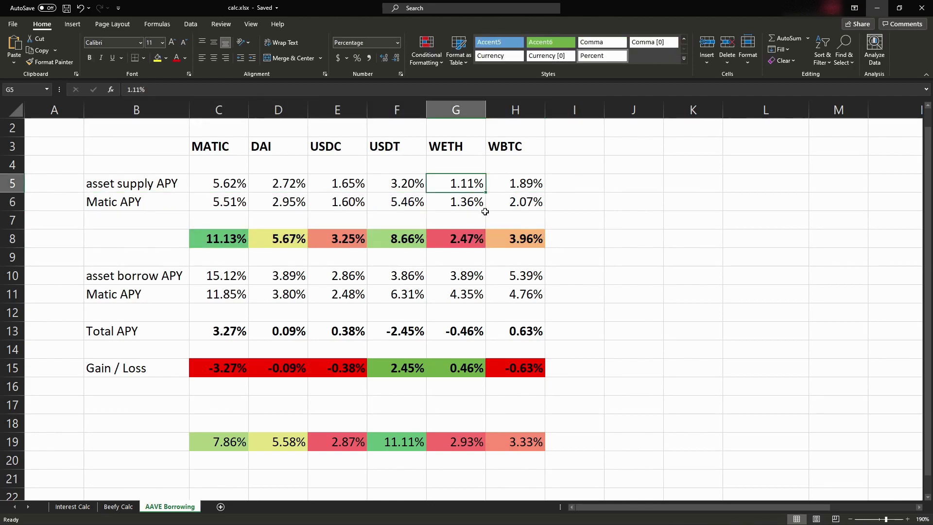
{"action": "left_click", "coordinate": [469, 204]}
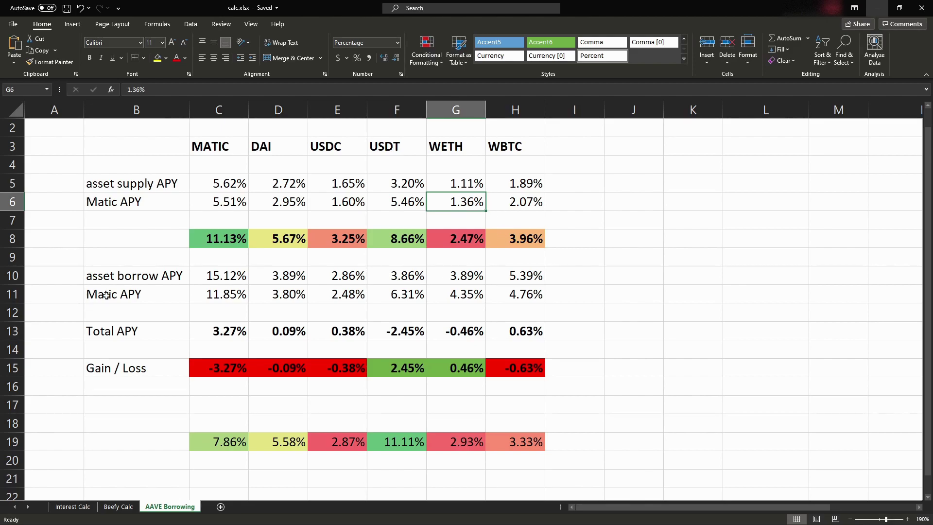
{"action": "left_click_drag", "start_coordinate": [454, 275], "coordinate": [513, 275]}
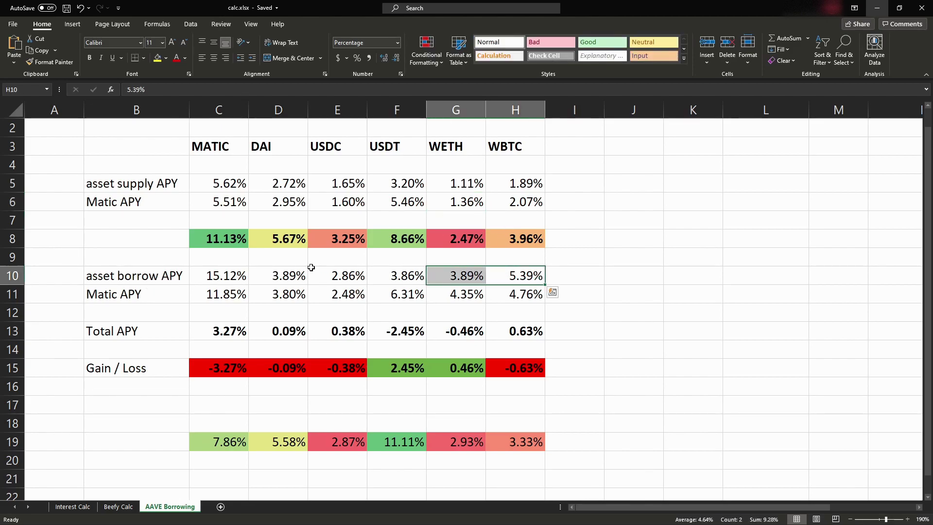
{"action": "left_click_drag", "start_coordinate": [156, 274], "coordinate": [535, 275]}
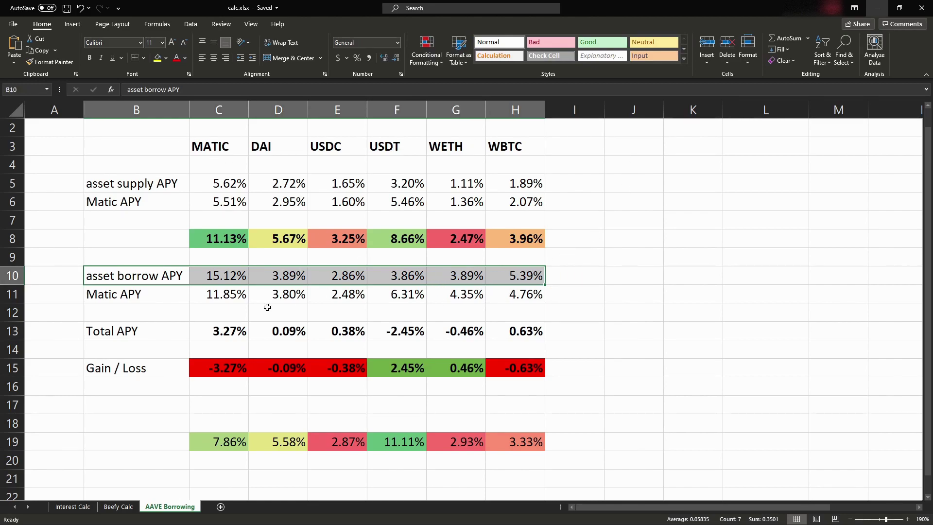
{"action": "left_click", "coordinate": [177, 294]}
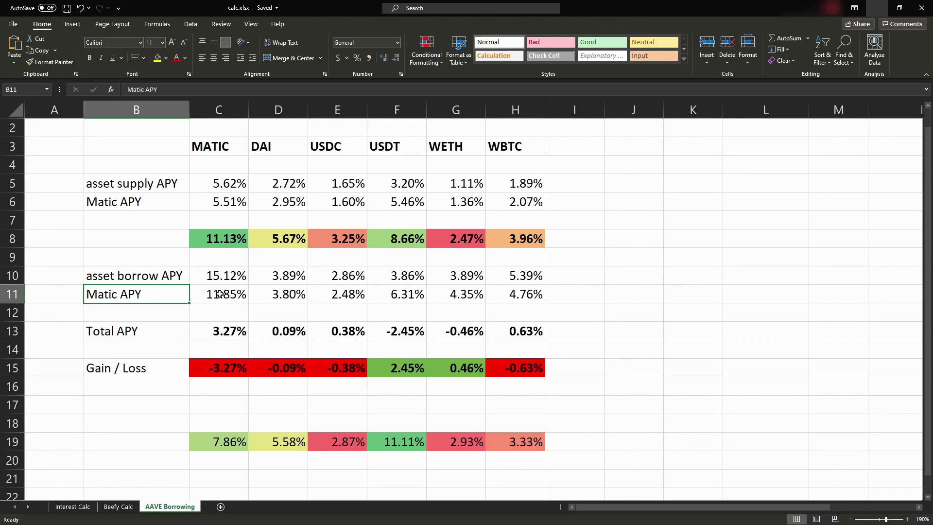
{"action": "left_click_drag", "start_coordinate": [219, 294], "coordinate": [545, 297]}
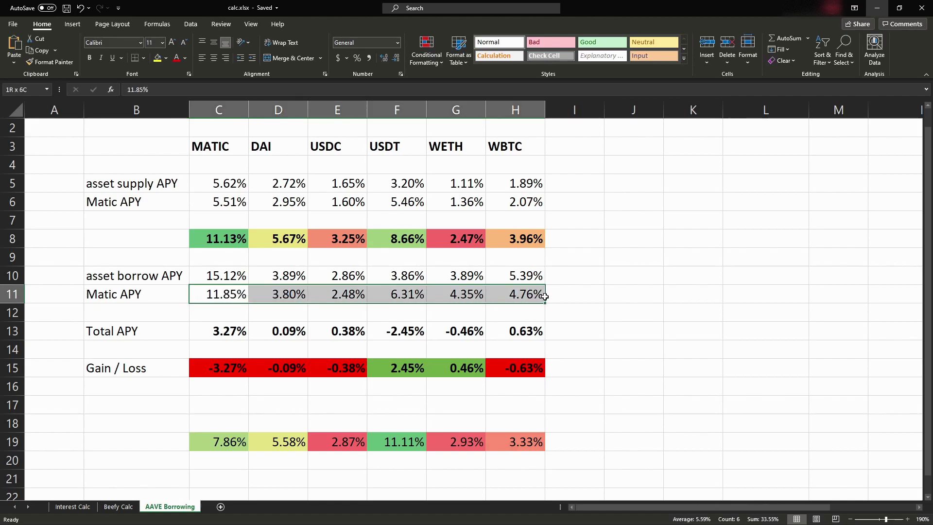
{"action": "left_click", "coordinate": [405, 294]}
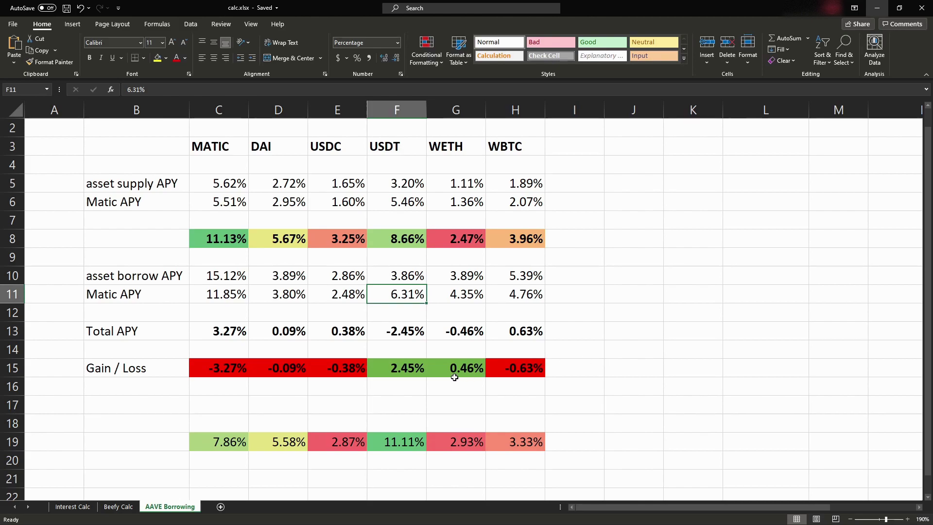
{"action": "left_click", "coordinate": [224, 371]}
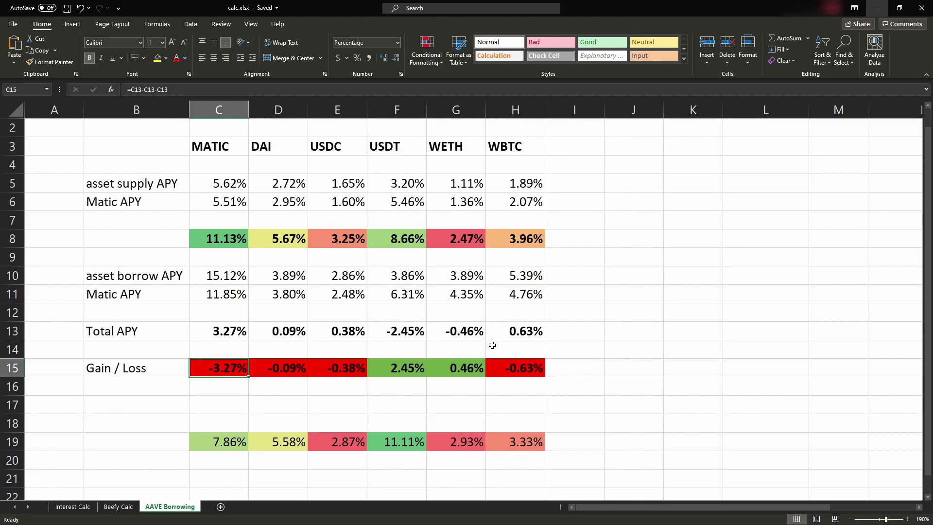
{"action": "left_click_drag", "start_coordinate": [398, 368], "coordinate": [450, 369]}
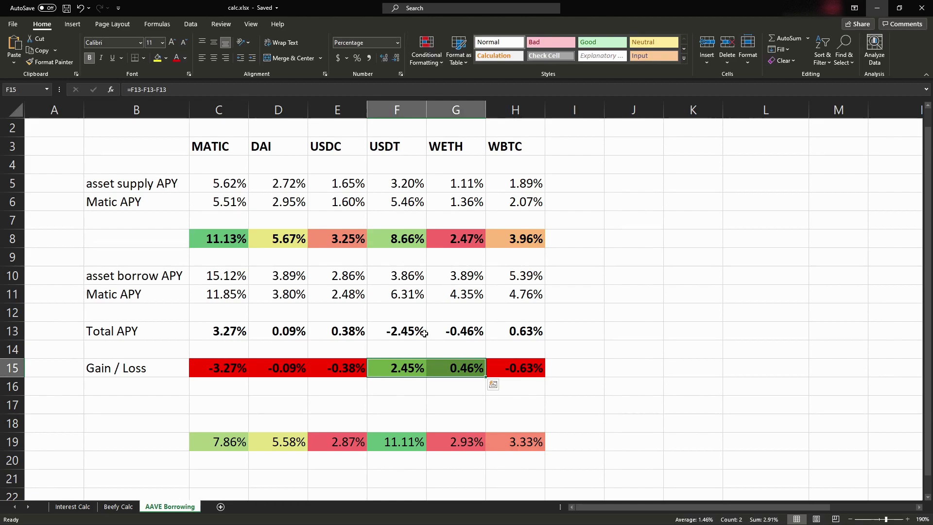
{"action": "left_click", "coordinate": [150, 293]}
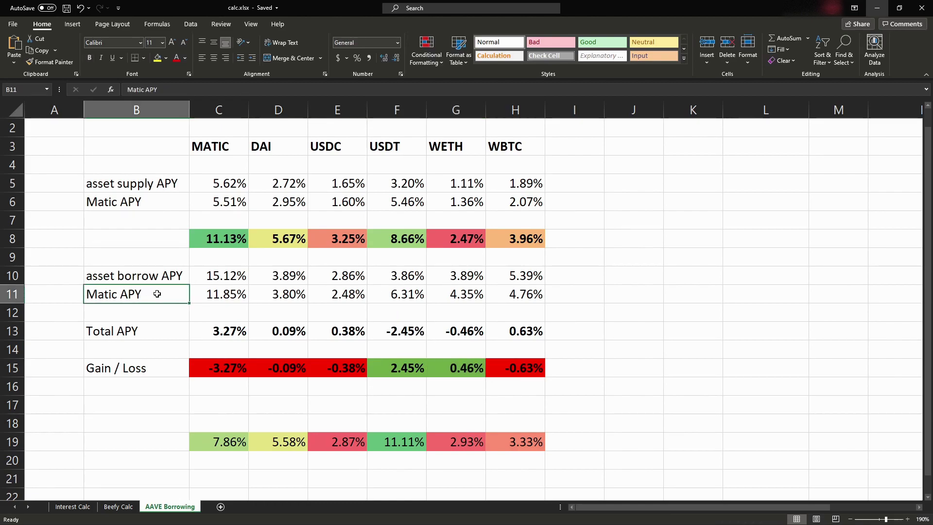
{"action": "left_click", "coordinate": [385, 294]}
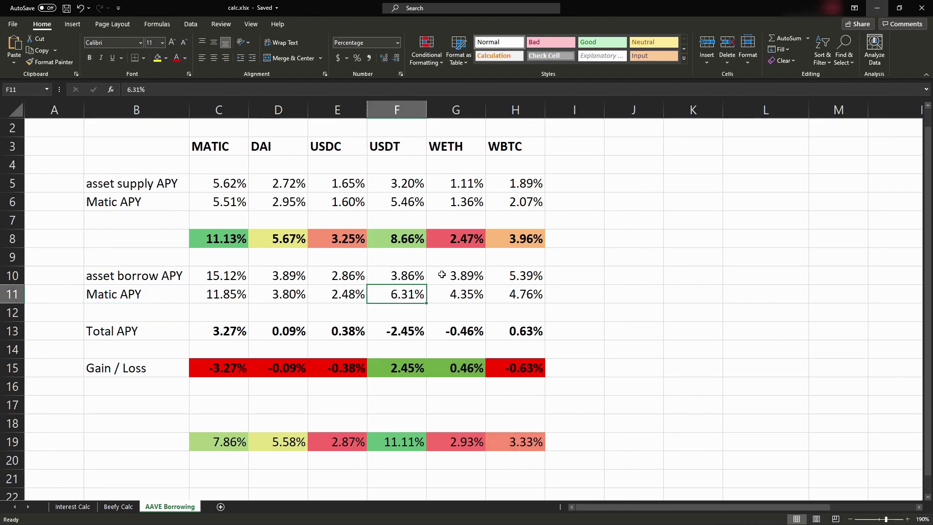
{"action": "left_click", "coordinate": [394, 275]}
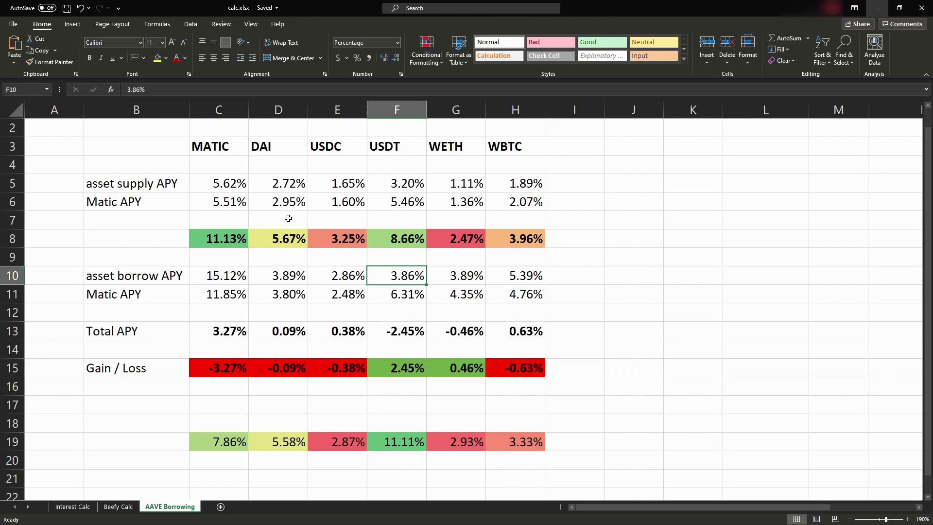
{"action": "left_click", "coordinate": [232, 242]}
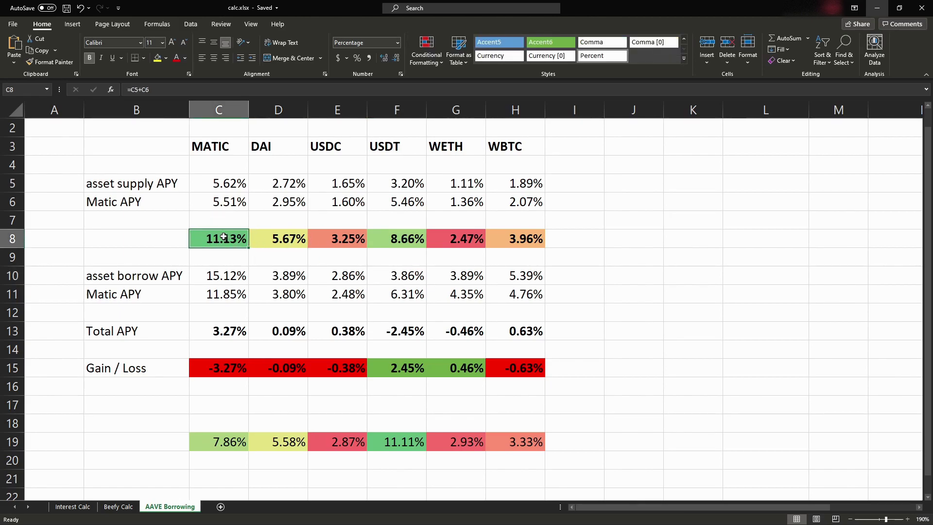
Step: Enter the test formula =C8+F19 in K8, giving 22.24%
{"action": "left_click", "coordinate": [693, 238]}
{"action": "type", "text": "="}
{"action": "left_click", "coordinate": [215, 245]}
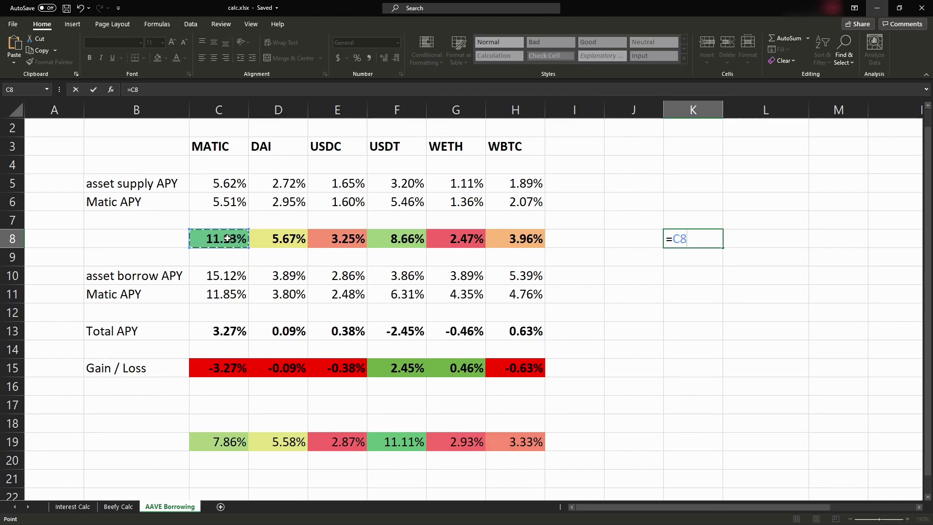
{"action": "type", "text": "+"}
{"action": "left_click", "coordinate": [403, 442]}
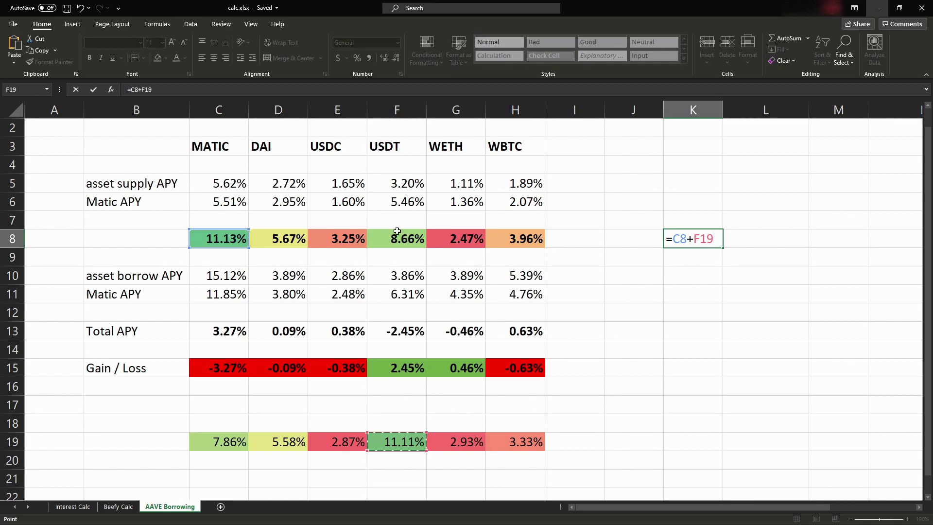
{"action": "key", "text": "Return"}
{"action": "key", "text": "Up"}
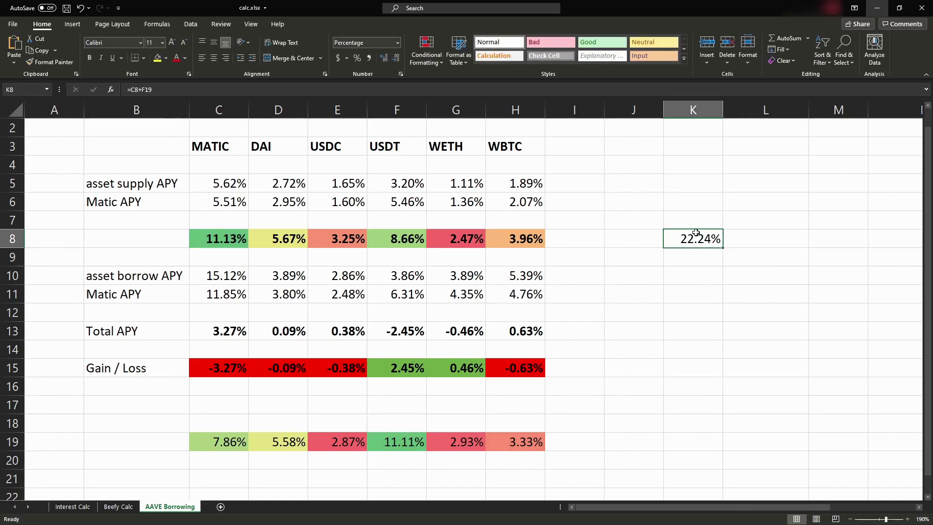
Step: Inspect the formulas behind C8, F15, F8 and F19
{"action": "left_click", "coordinate": [197, 241]}
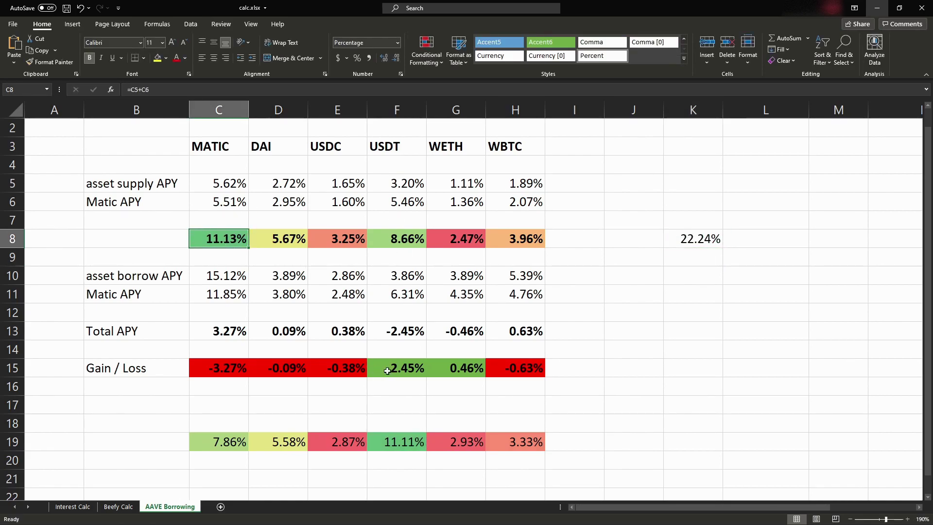
{"action": "left_click", "coordinate": [407, 370]}
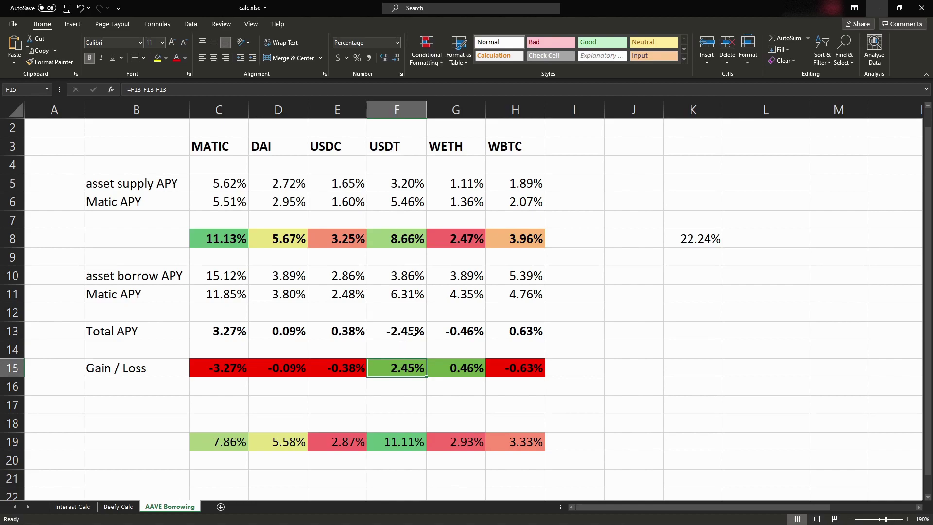
{"action": "left_click", "coordinate": [395, 241]}
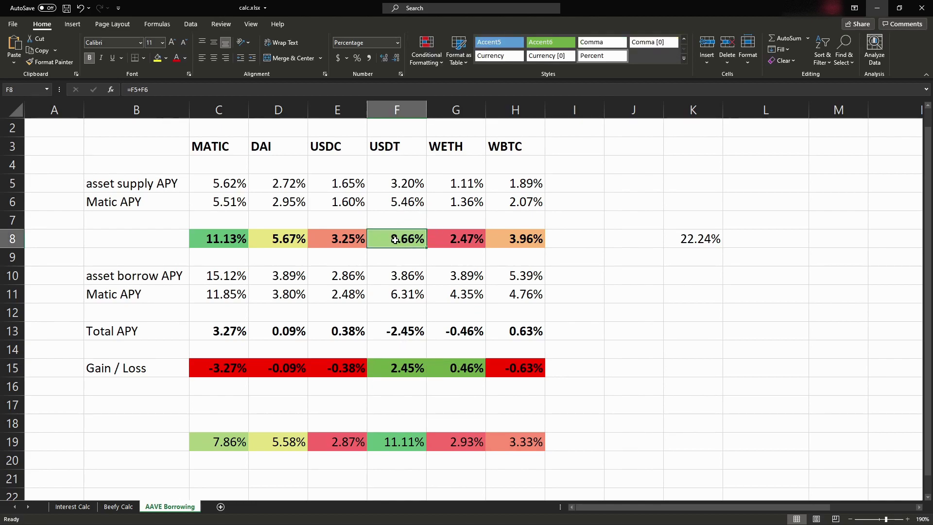
{"action": "left_click", "coordinate": [402, 445]}
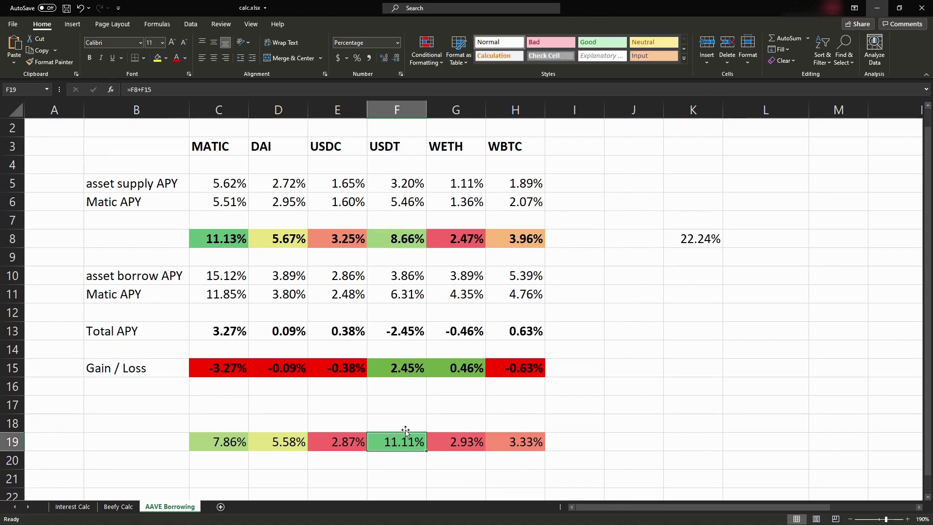
Step: Replace K8 with the test formula =H8+F19, giving 15.07%
{"action": "left_click", "coordinate": [694, 238]}
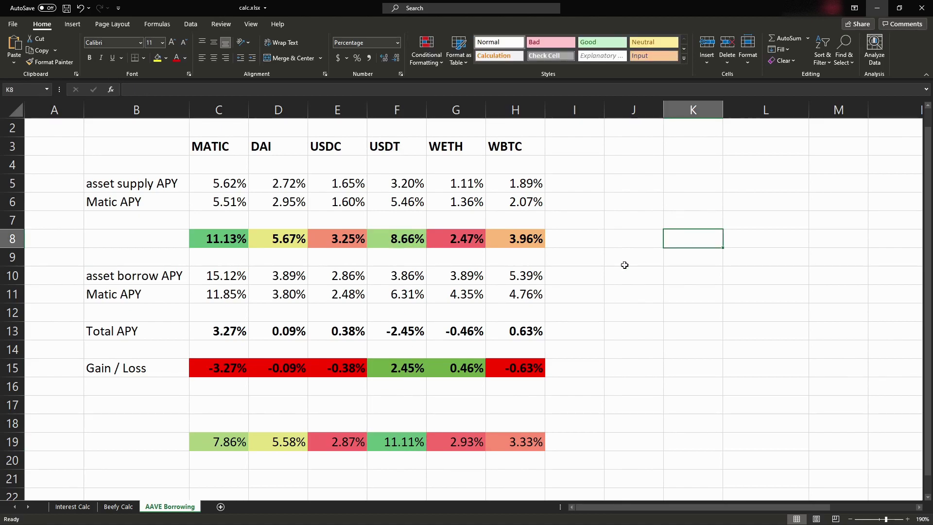
{"action": "key", "text": "Left"}
{"action": "key", "text": "Left"}
{"action": "key", "text": "Left"}
{"action": "key", "text": "Left"}
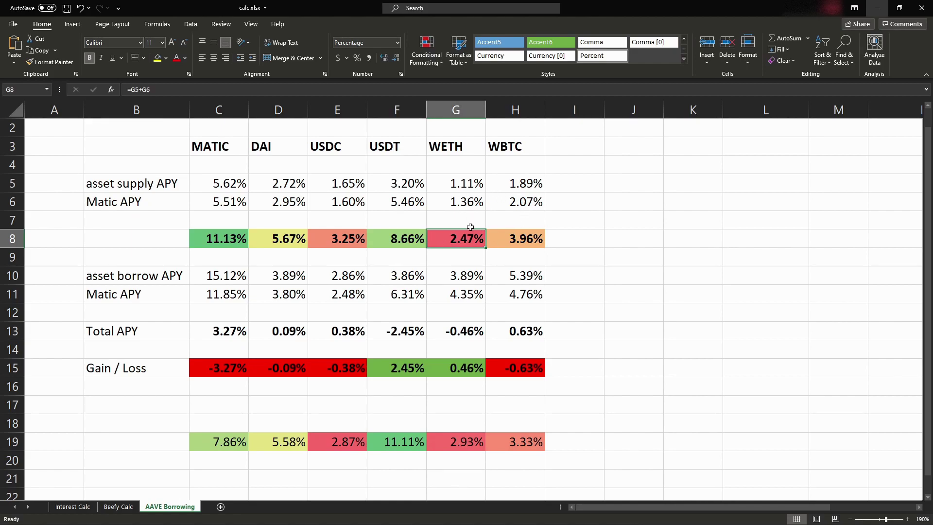
{"action": "key", "text": "Right"}
{"action": "key", "text": "Right"}
{"action": "key", "text": "Right"}
{"action": "key", "text": "Right"}
{"action": "type", "text": "="}
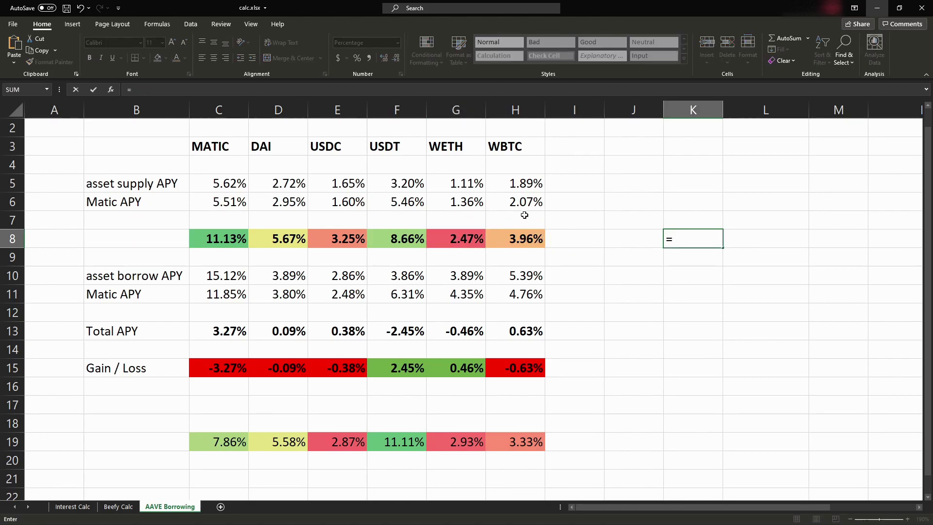
{"action": "left_click", "coordinate": [524, 239]}
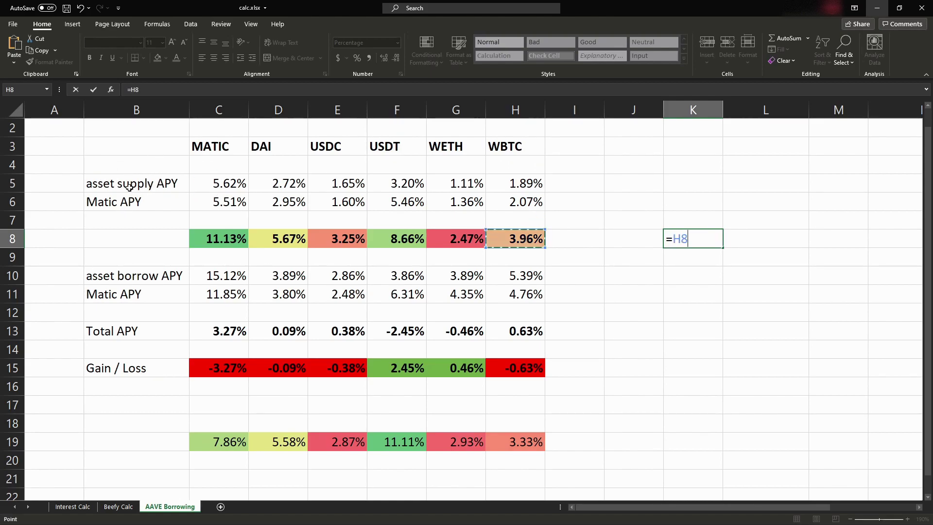
{"action": "type", "text": "+"}
{"action": "left_click", "coordinate": [402, 447]}
{"action": "key", "text": "Return"}
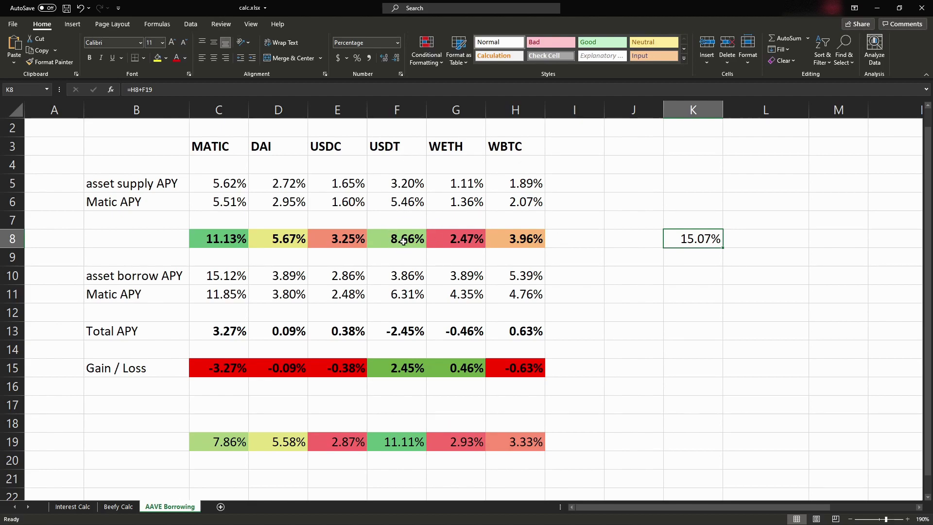
Step: Check F19's formula, then clear the 15.07% test result from K8
{"action": "left_click", "coordinate": [397, 440]}
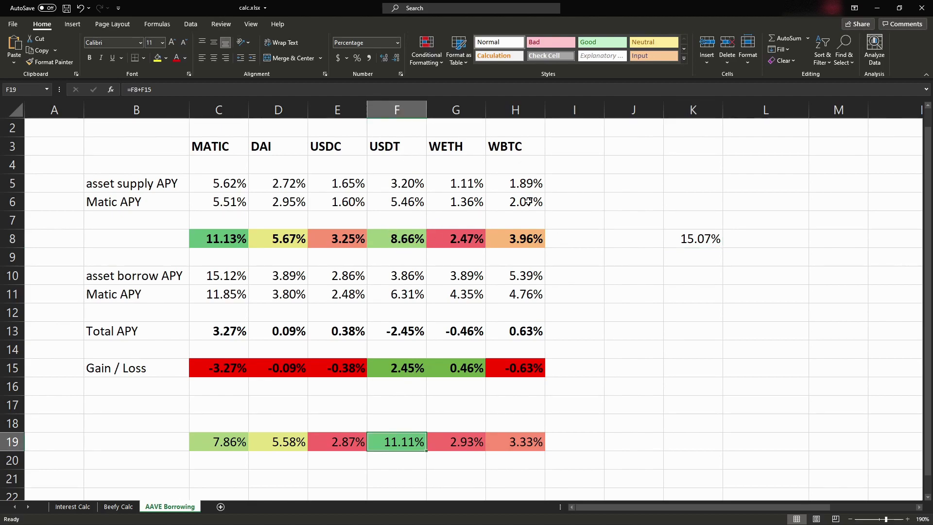
{"action": "left_click", "coordinate": [698, 238]}
{"action": "key", "text": "Delete"}
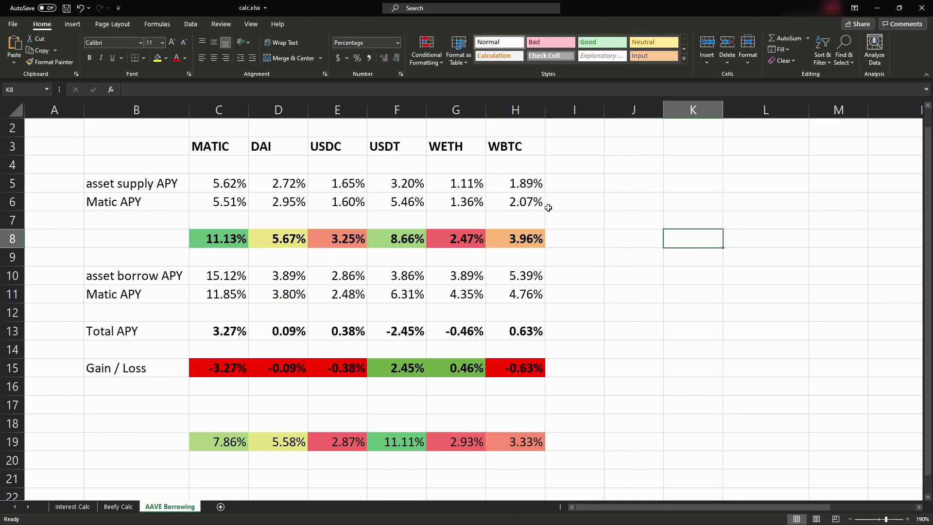
{"action": "left_click", "coordinate": [506, 146]}
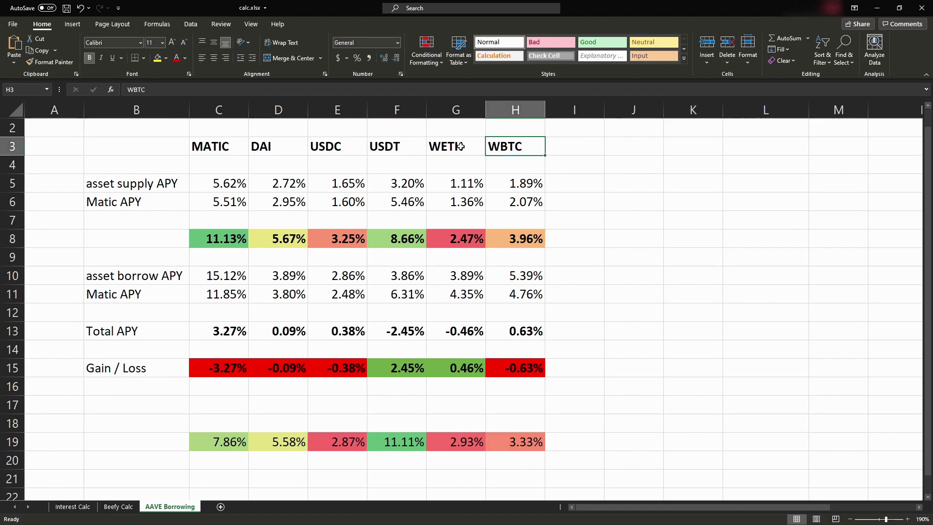
{"action": "left_click", "coordinate": [456, 146]}
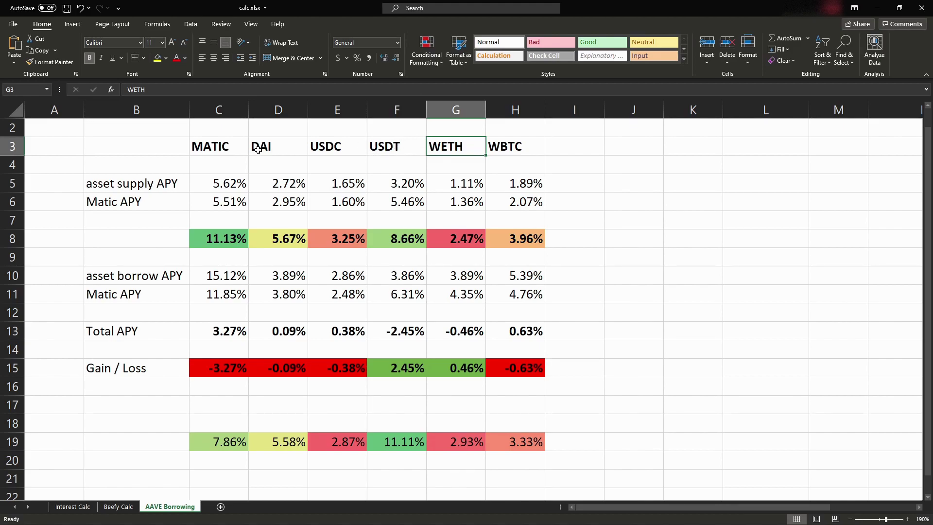
{"action": "left_click_drag", "start_coordinate": [258, 149], "coordinate": [394, 147]}
{"action": "left_click", "coordinate": [396, 441]}
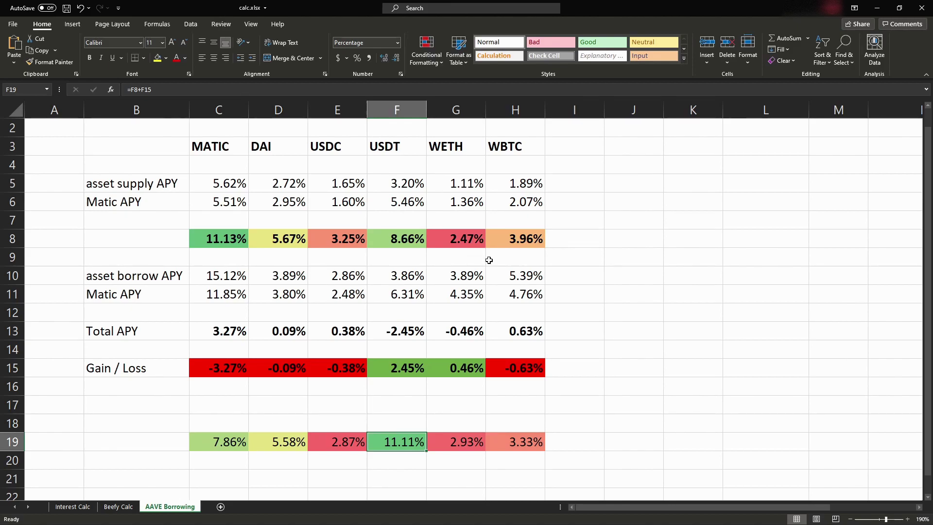
{"action": "left_click", "coordinate": [748, 256]}
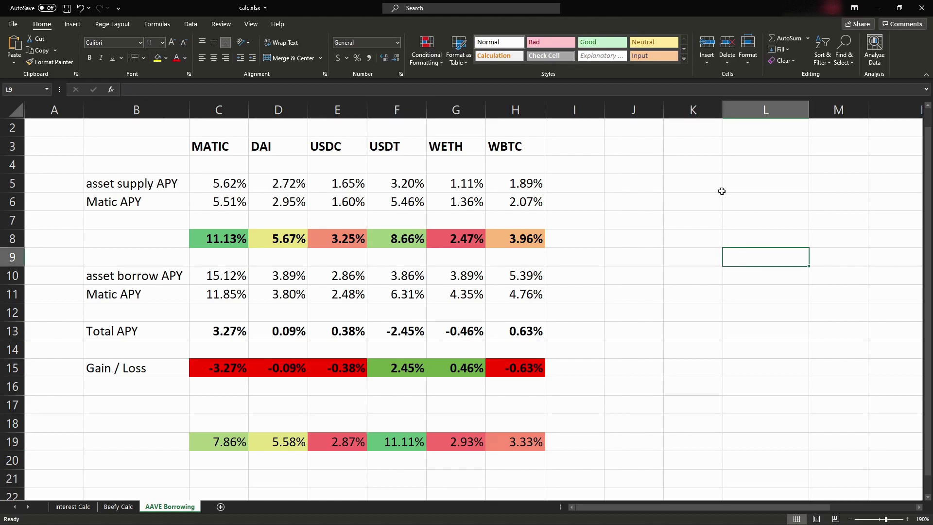